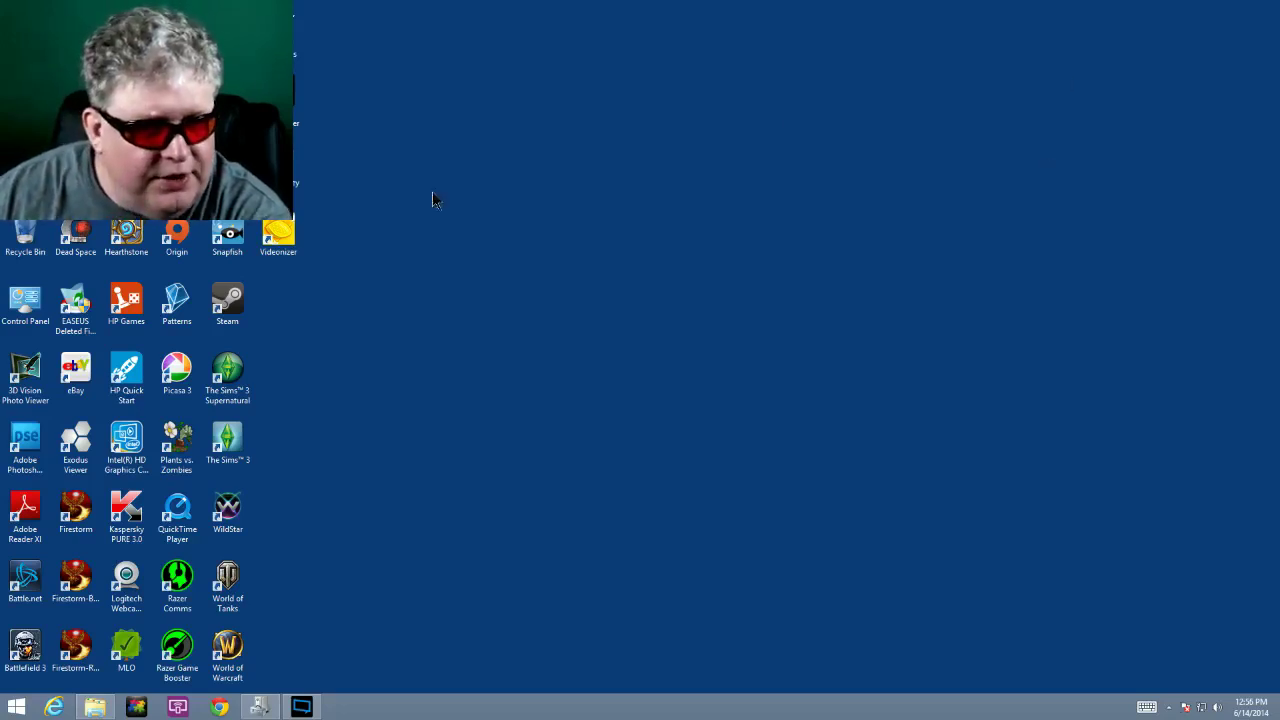
Step: Check the status of the Unknown Device among the Control Panel's Devices and Printers
double_click(25, 300)
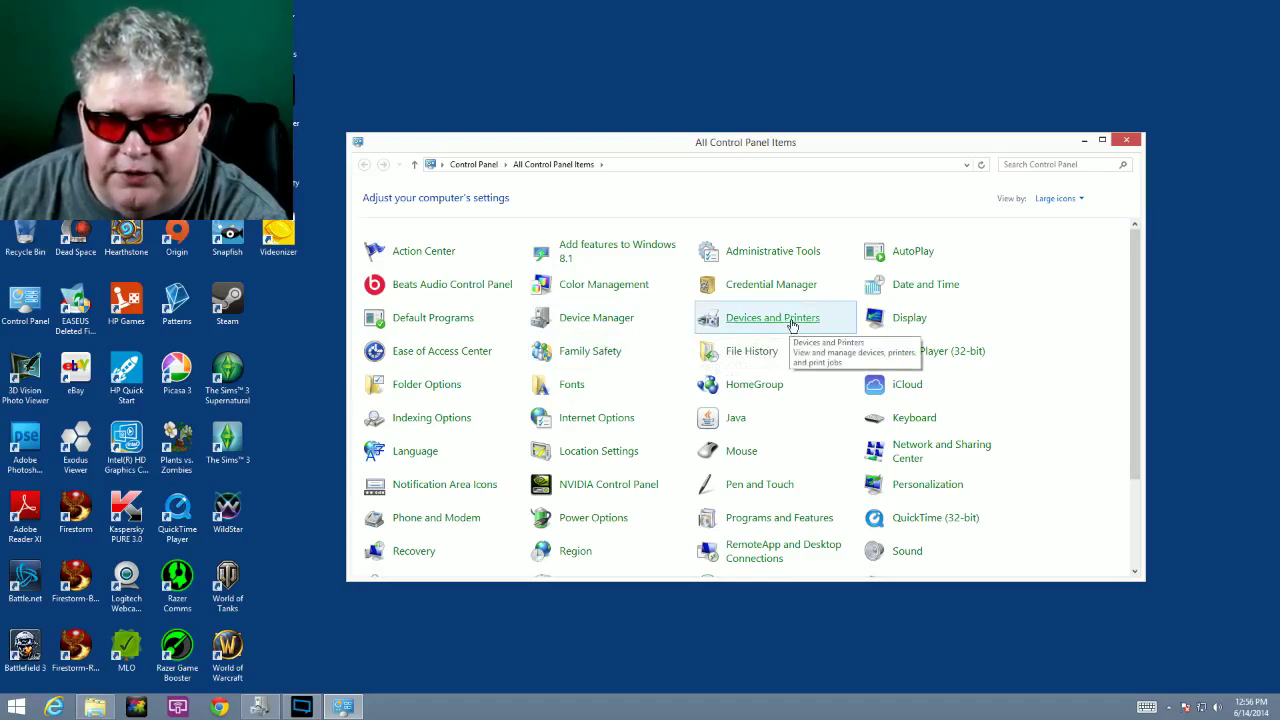
click(792, 324)
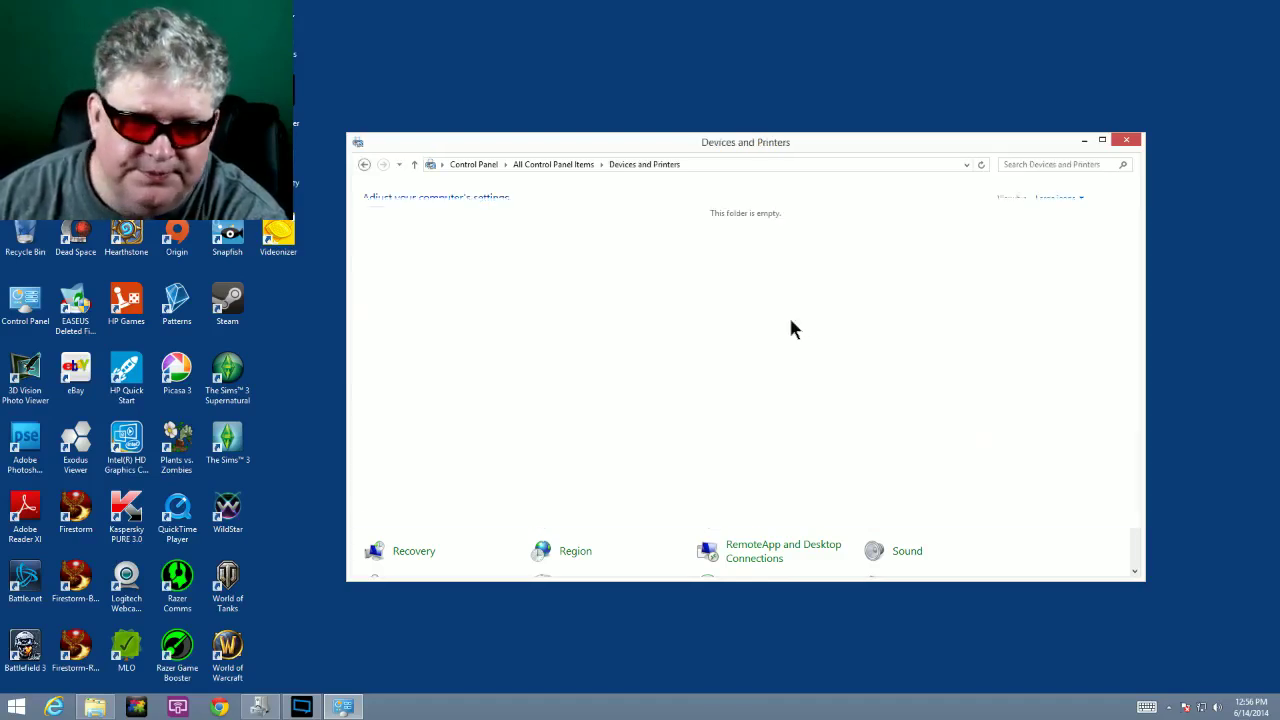
scroll(790, 328, down, 2)
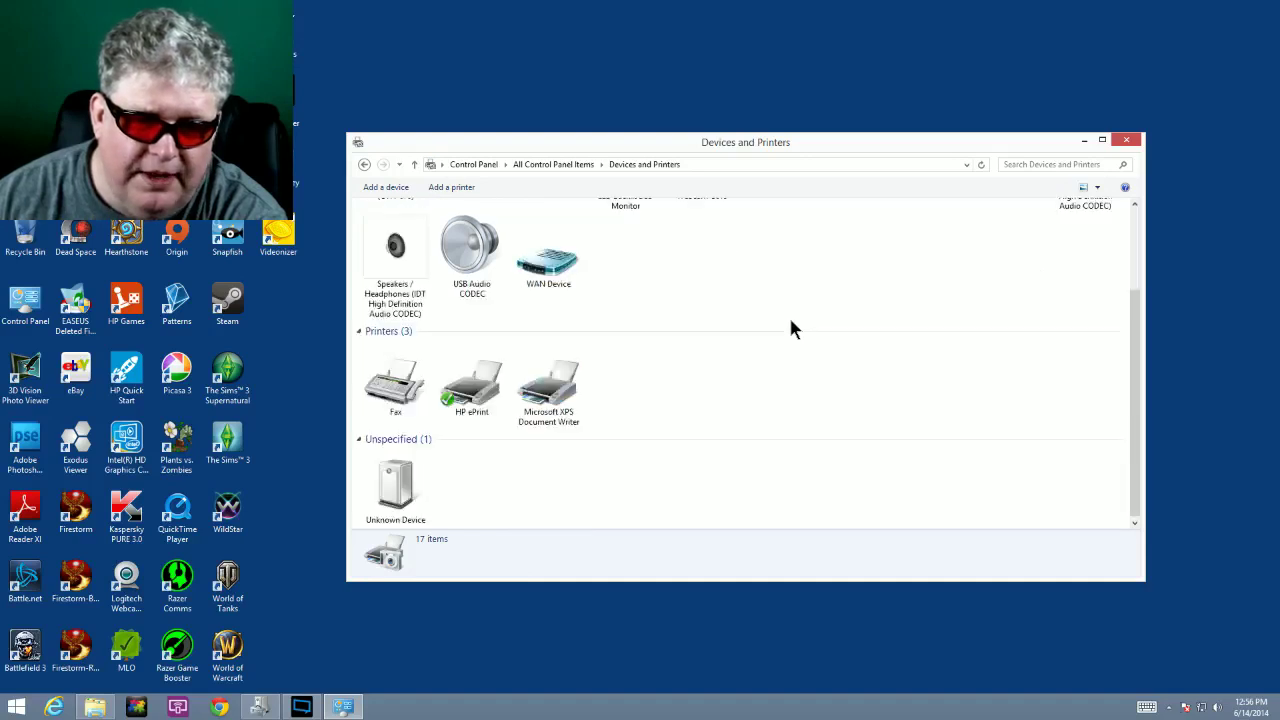
mouse_move(410, 477)
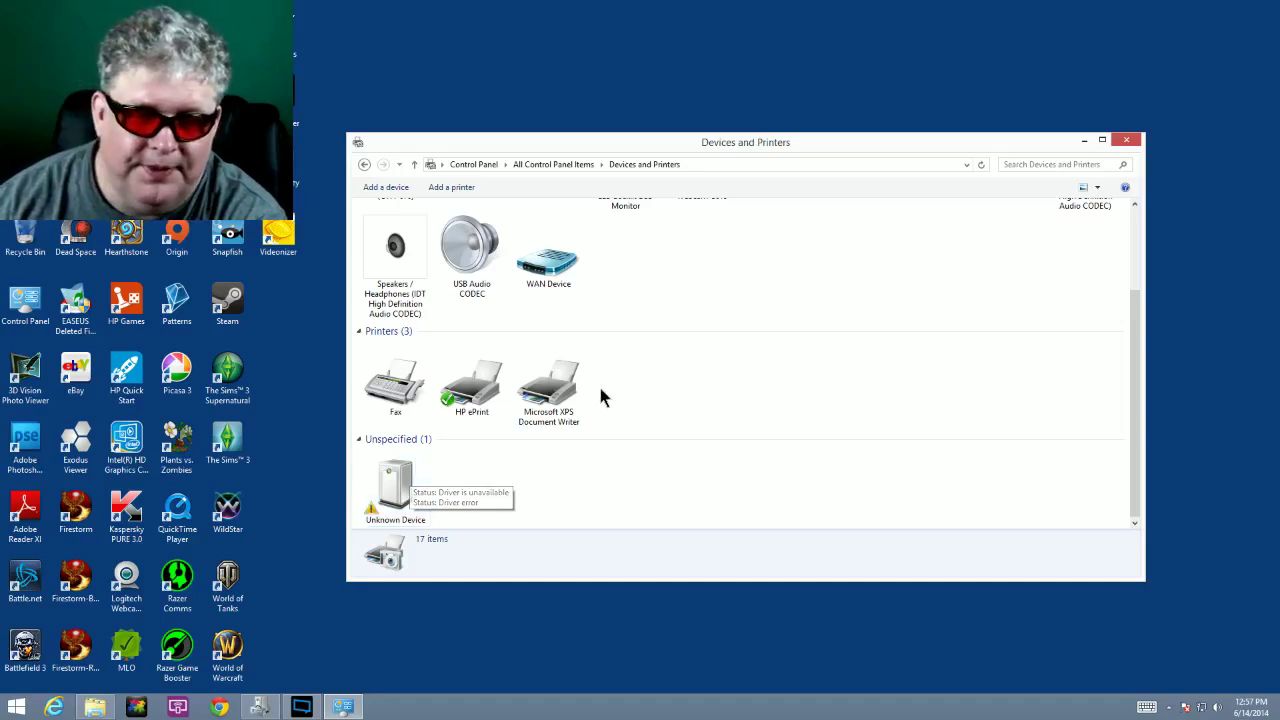
Step: In Device Manager, start a manual driver update for the Unknown device, picking from the list of drivers on the computer
click(37, 305)
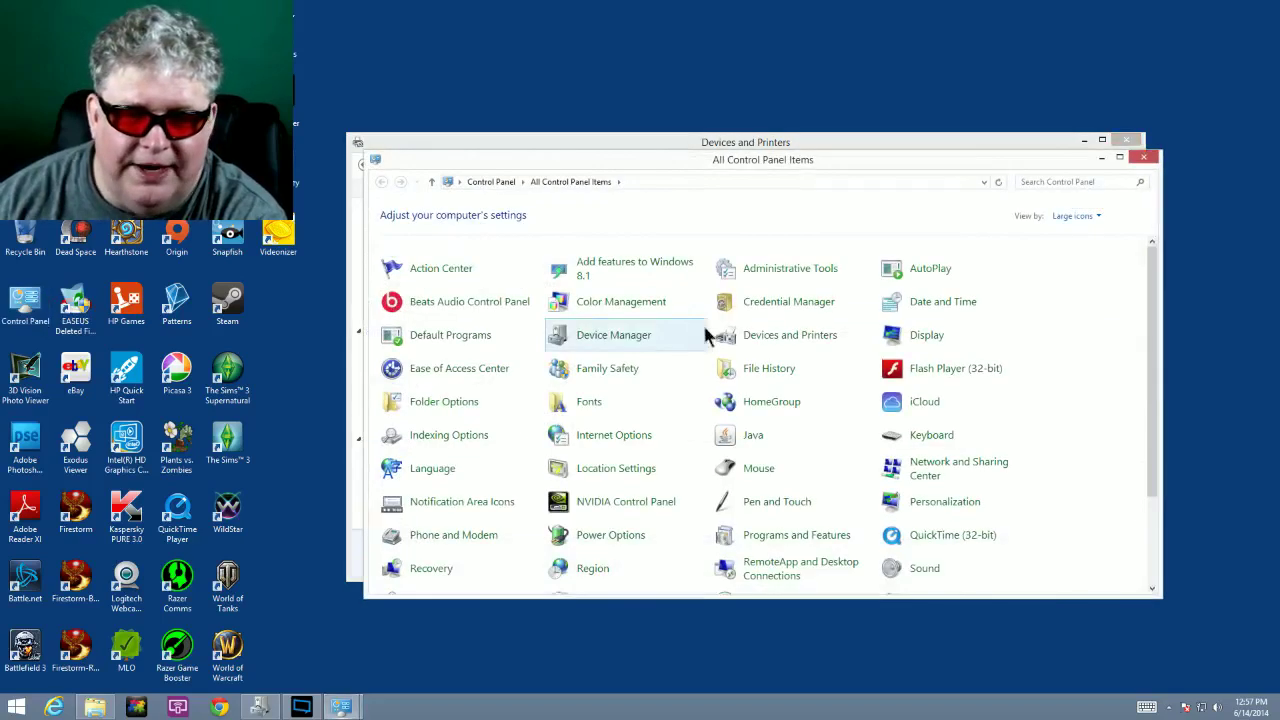
click(632, 342)
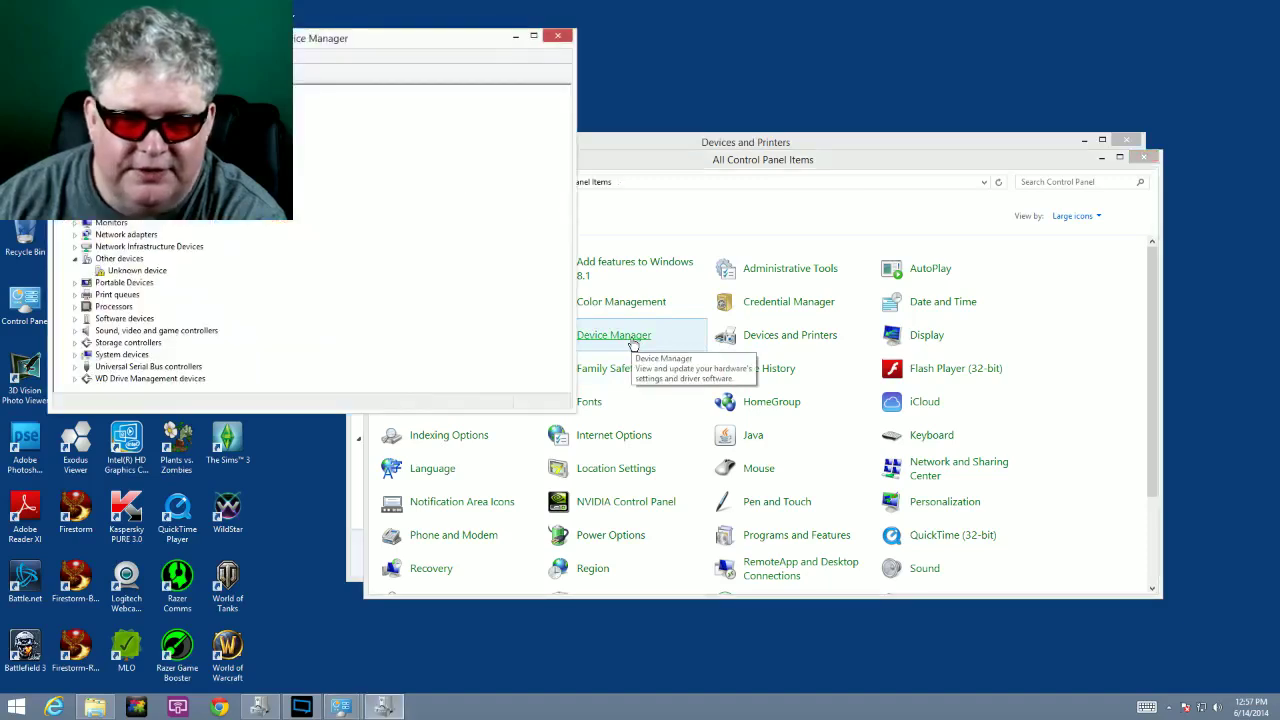
right_click(155, 271)
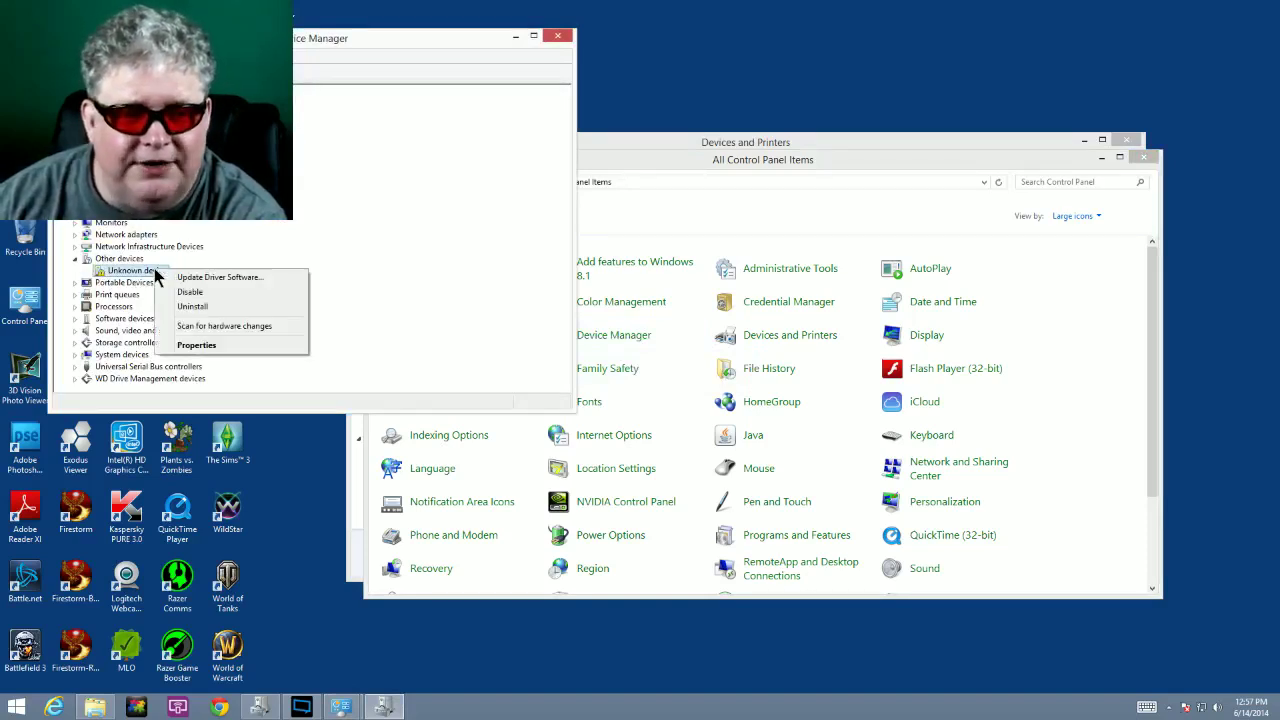
click(196, 279)
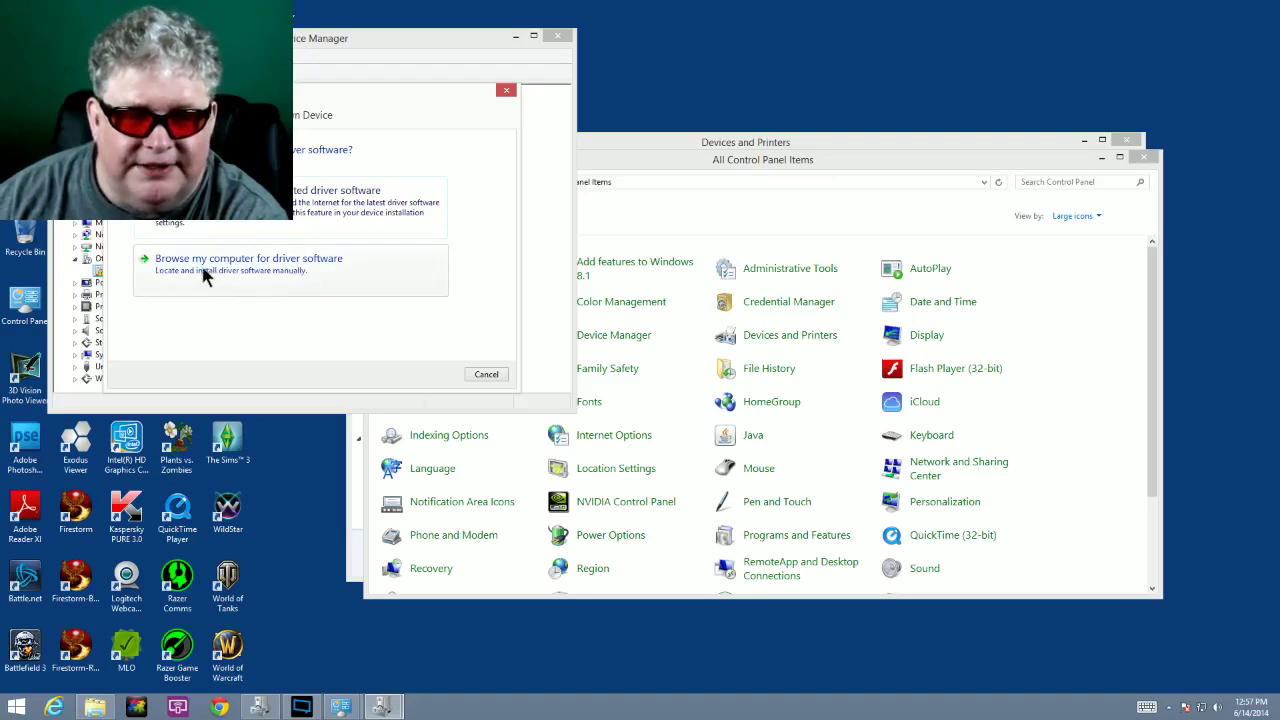
click(267, 273)
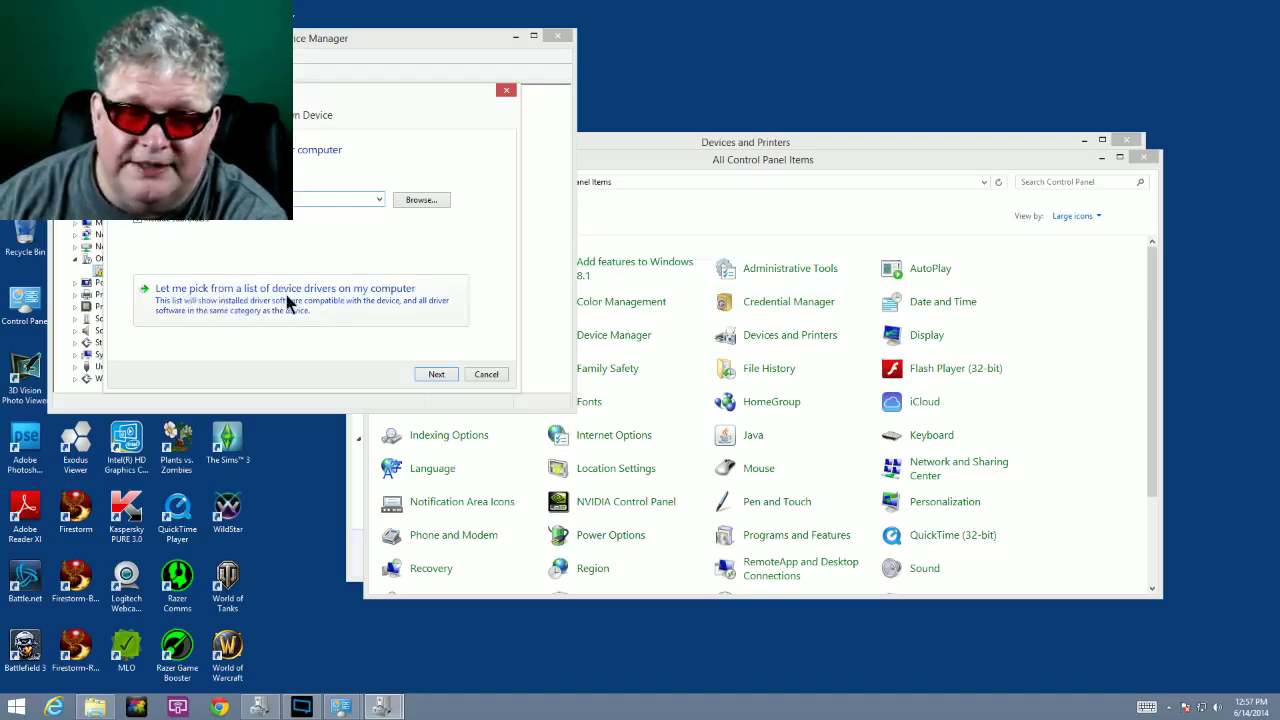
click(376, 303)
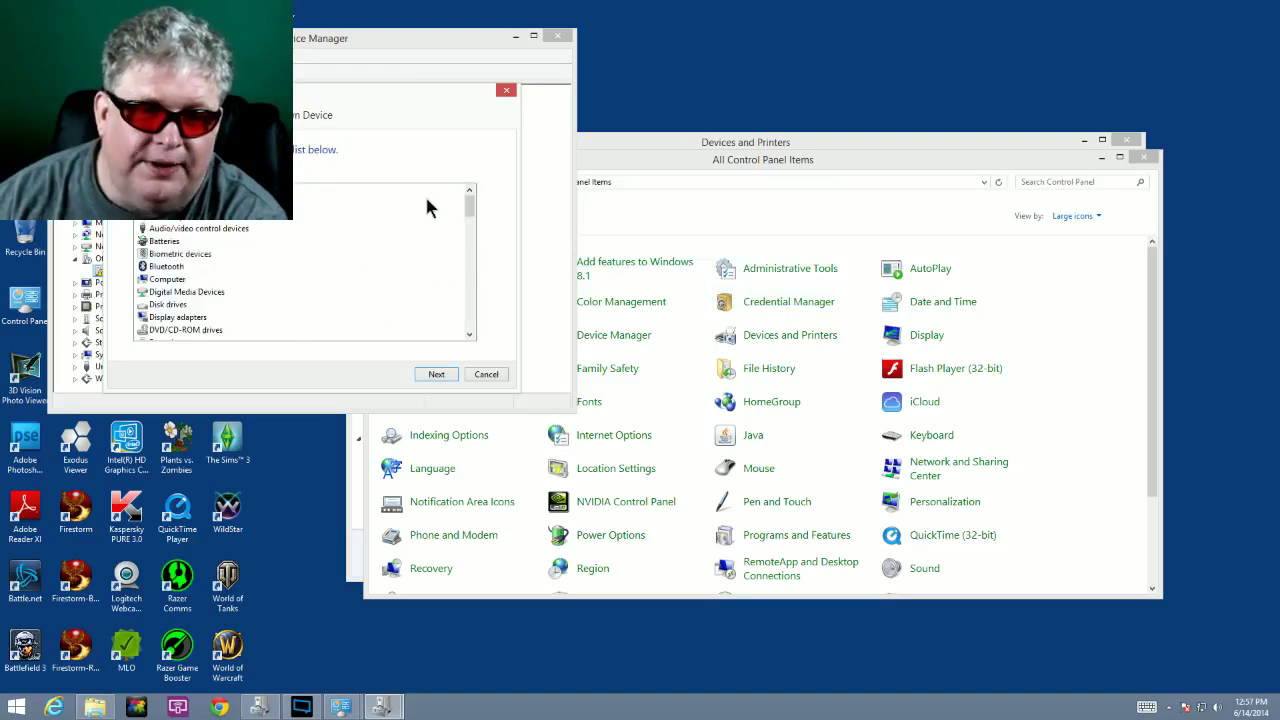
Step: Choose Xbox 360 Peripherals as the device type for the driver
drag(471, 211, 470, 356)
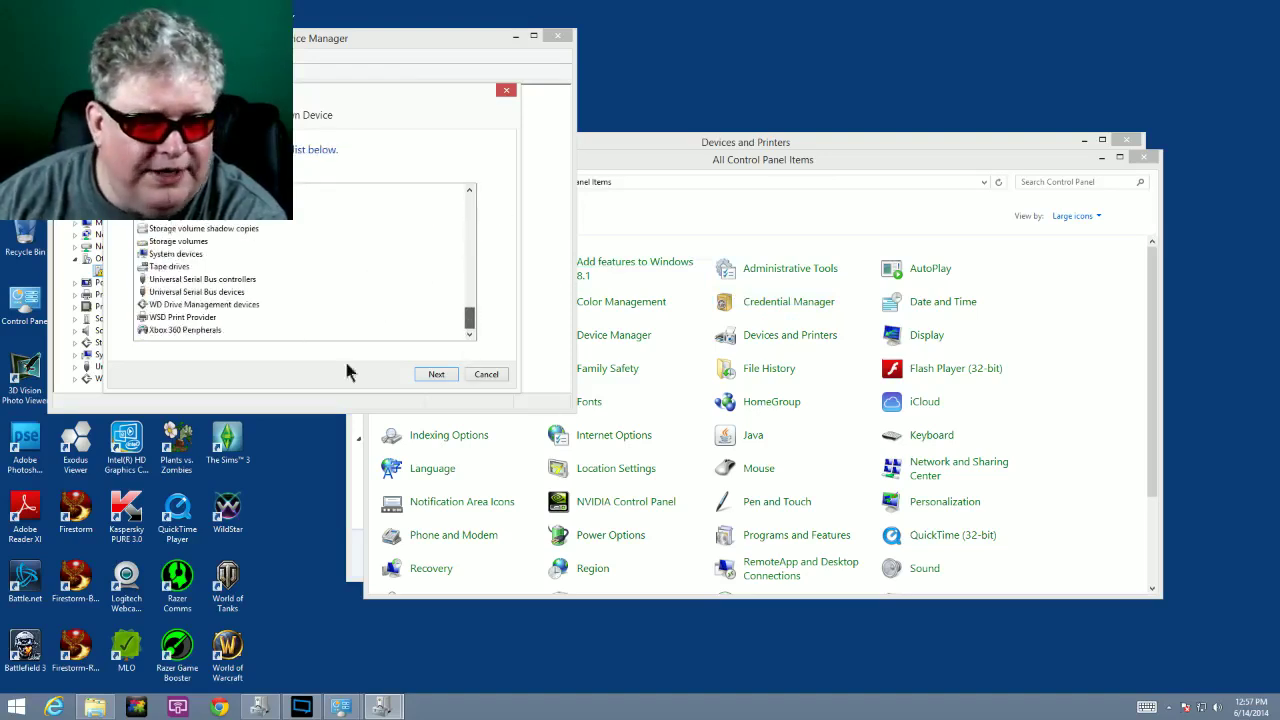
click(172, 332)
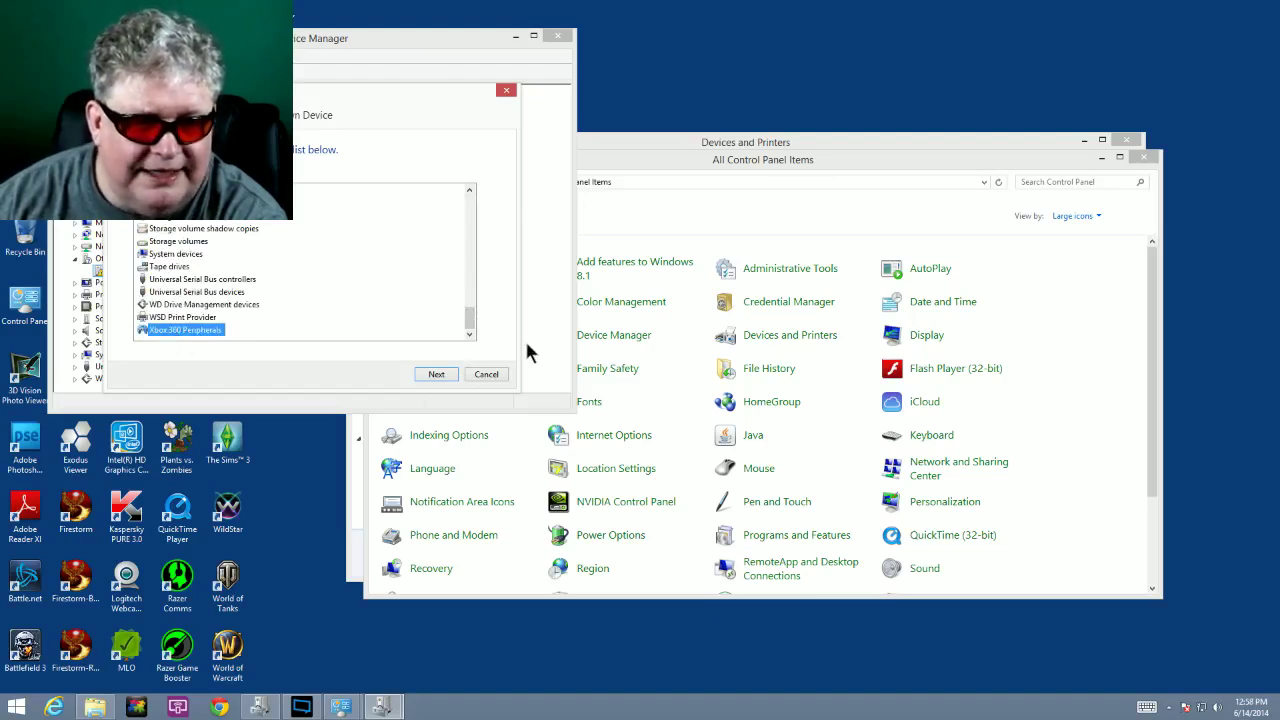
click(434, 374)
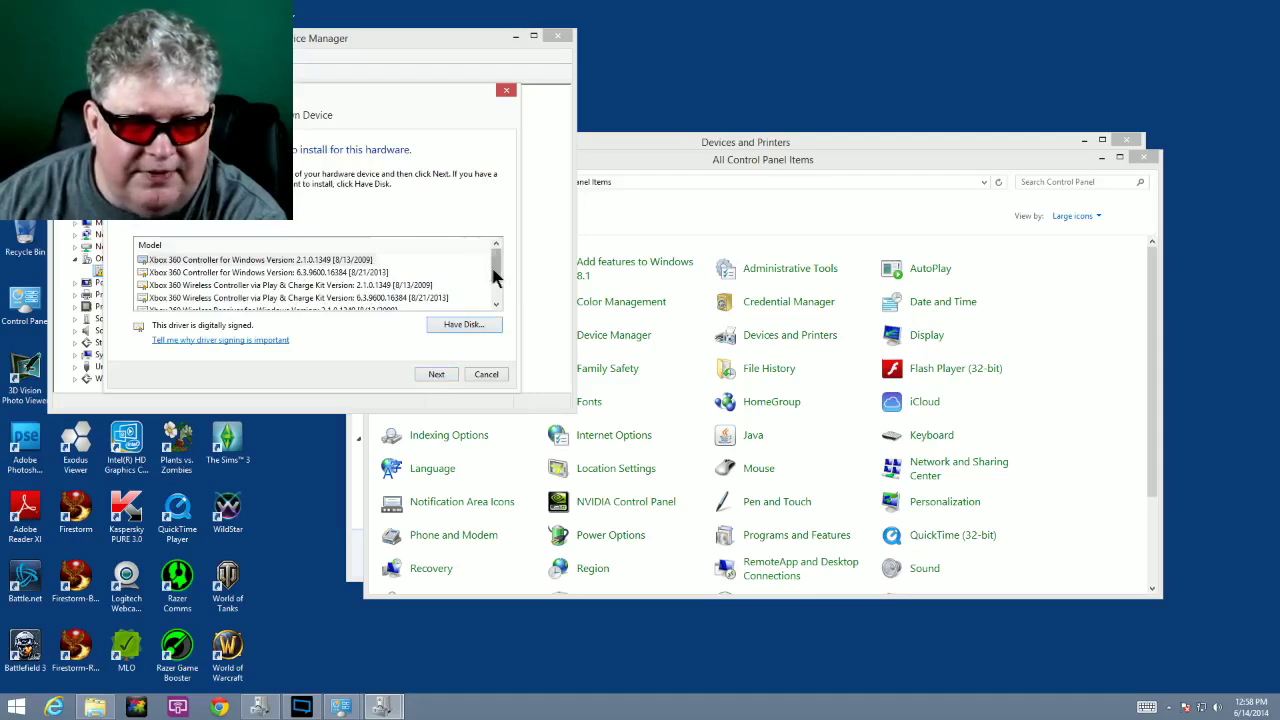
Step: Install the Xbox 360 Controller for Windows driver despite the compatibility warning and close the update wizard
drag(492, 269, 499, 294)
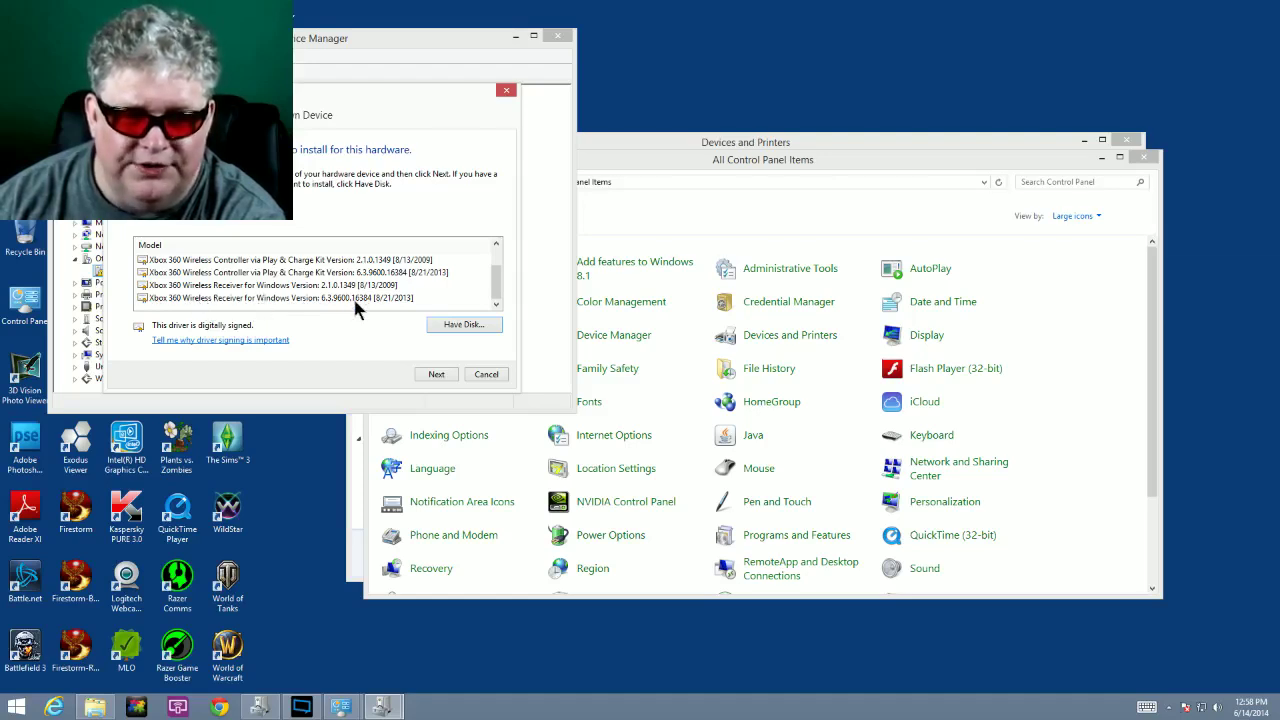
click(434, 374)
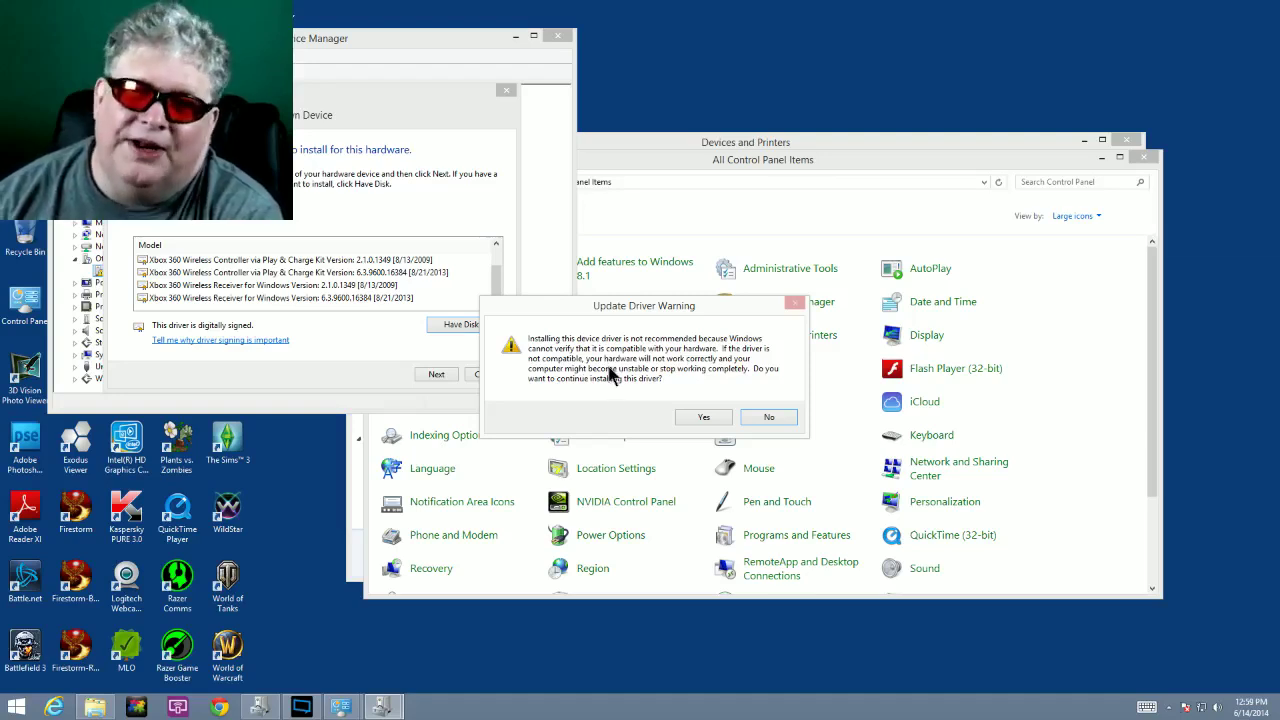
click(710, 412)
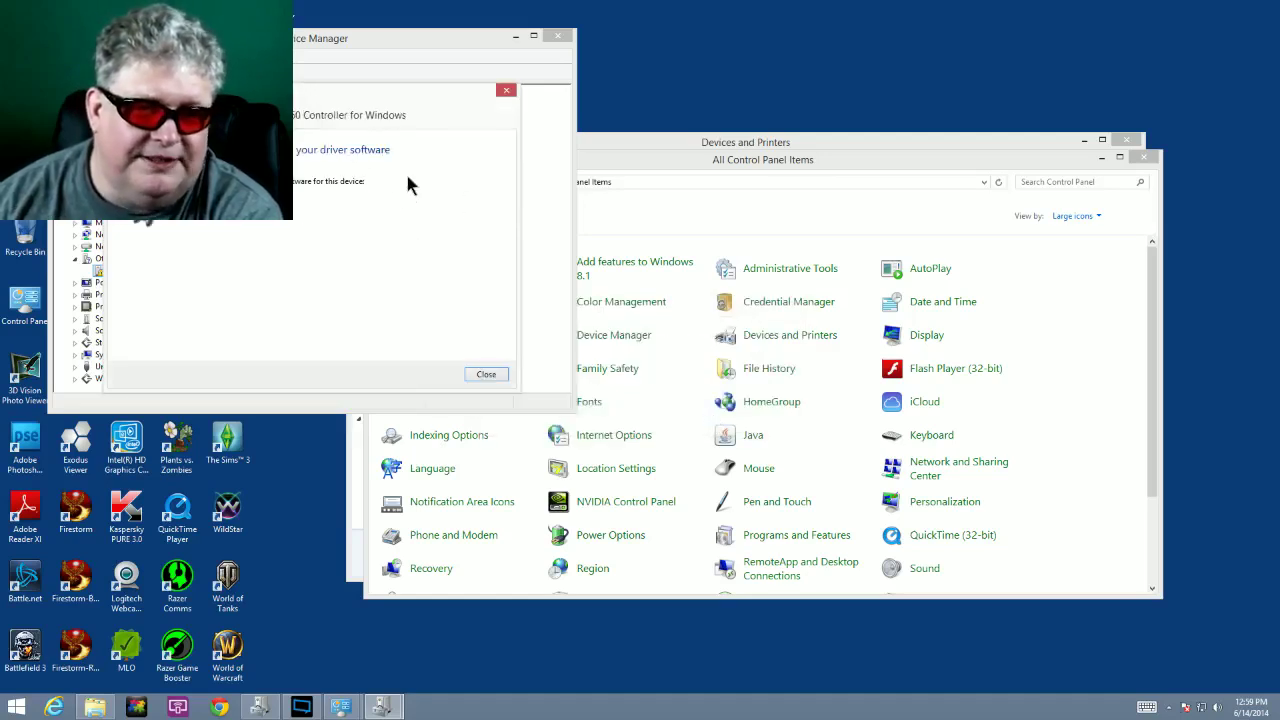
click(487, 375)
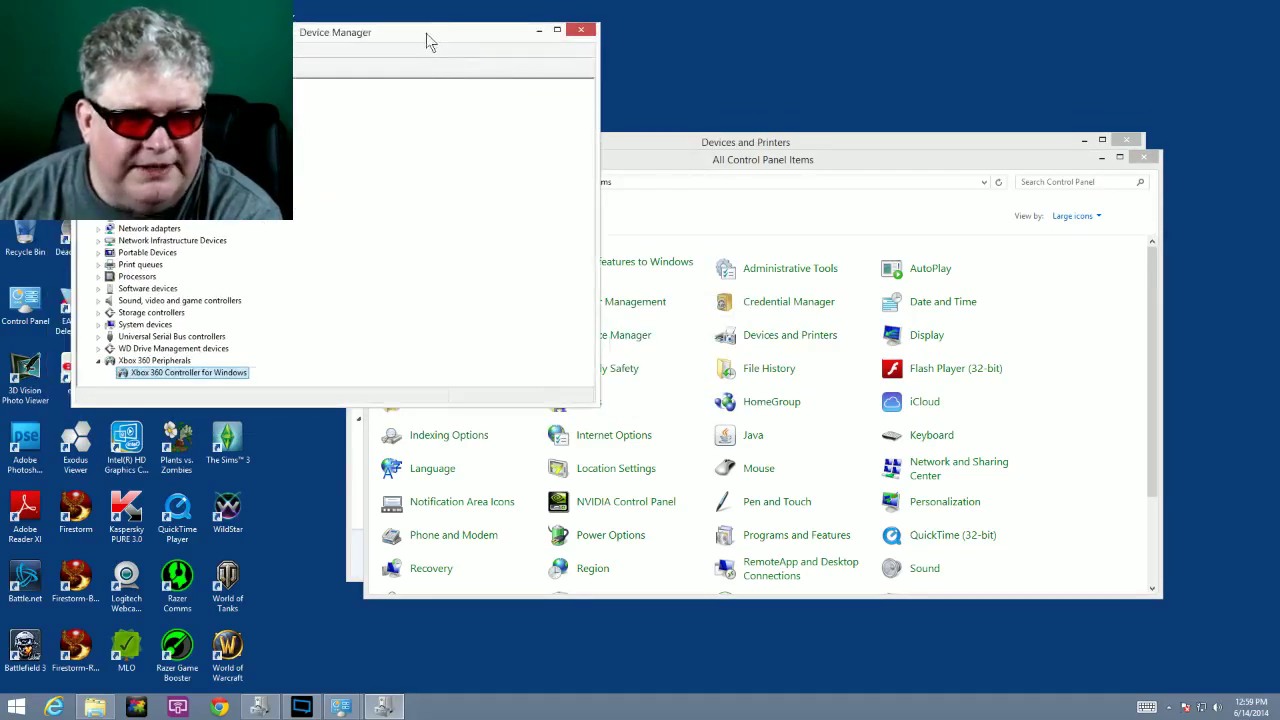
drag(428, 40, 662, 40)
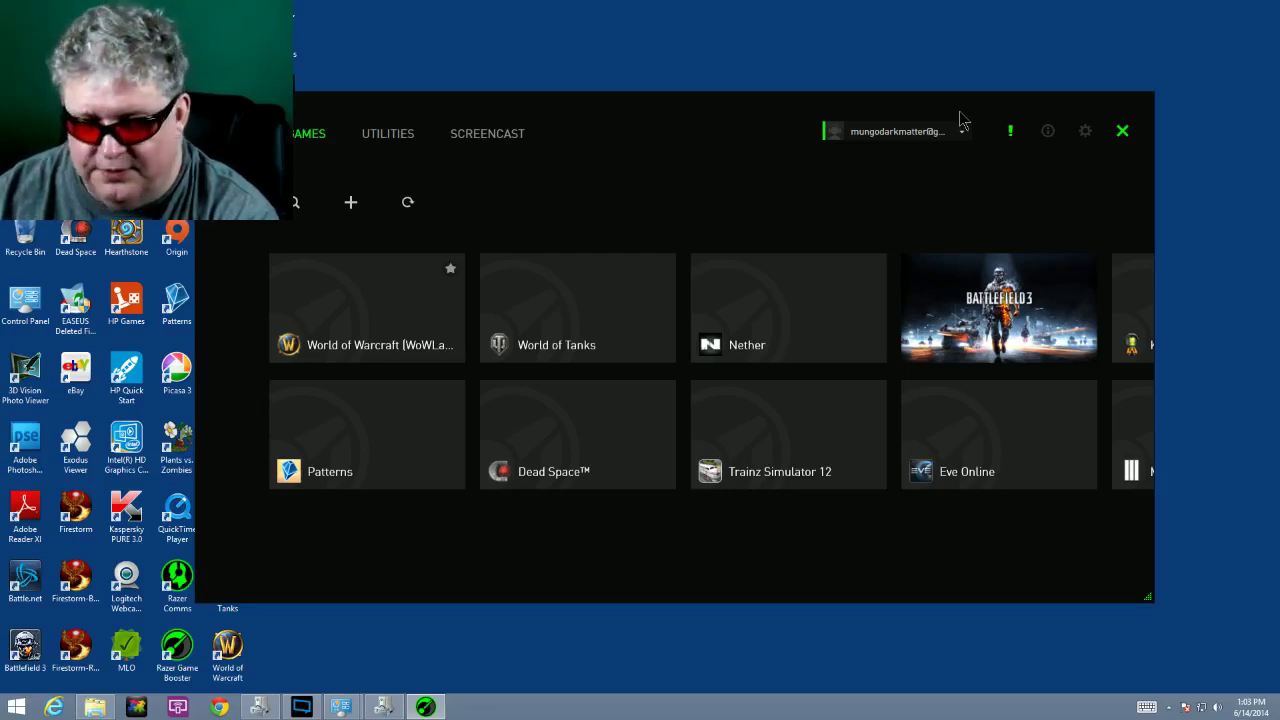
Step: In Razer Game Booster, move the selection back and forth across both rows of game tiles to test navigation, ending on World of Tanks
key(Down)
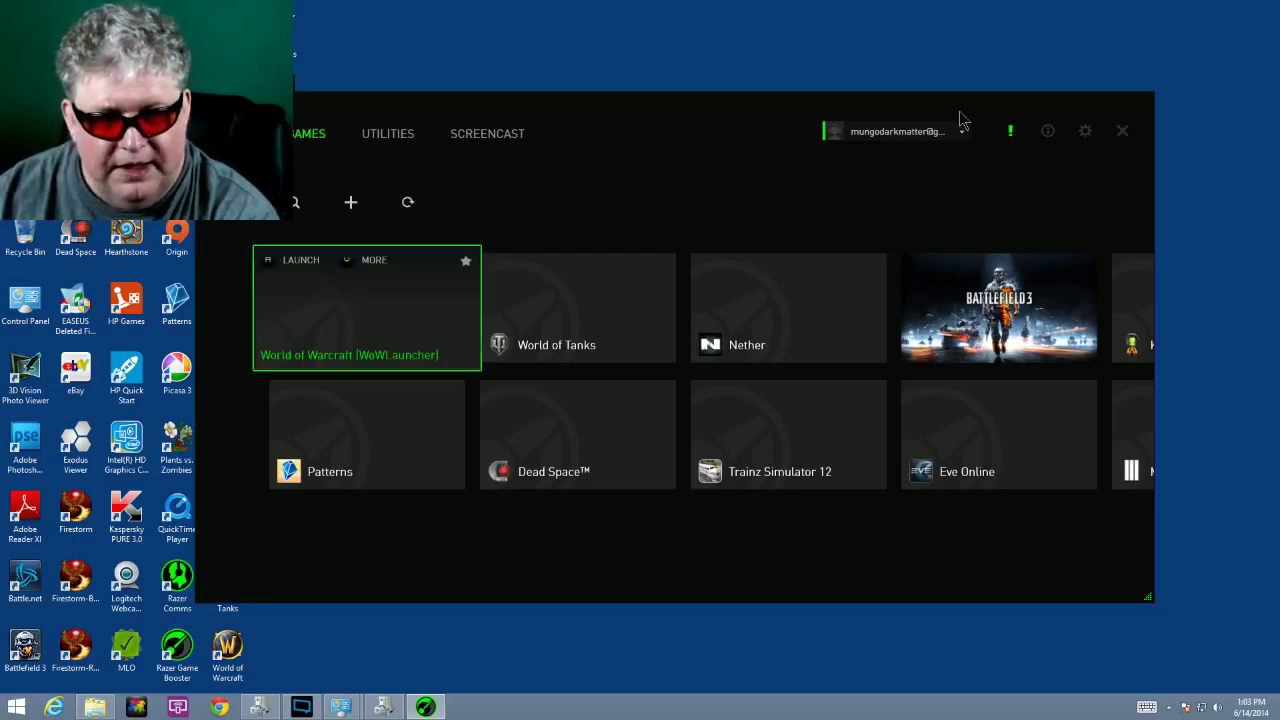
key(Down)
key(Right)
key(Left)
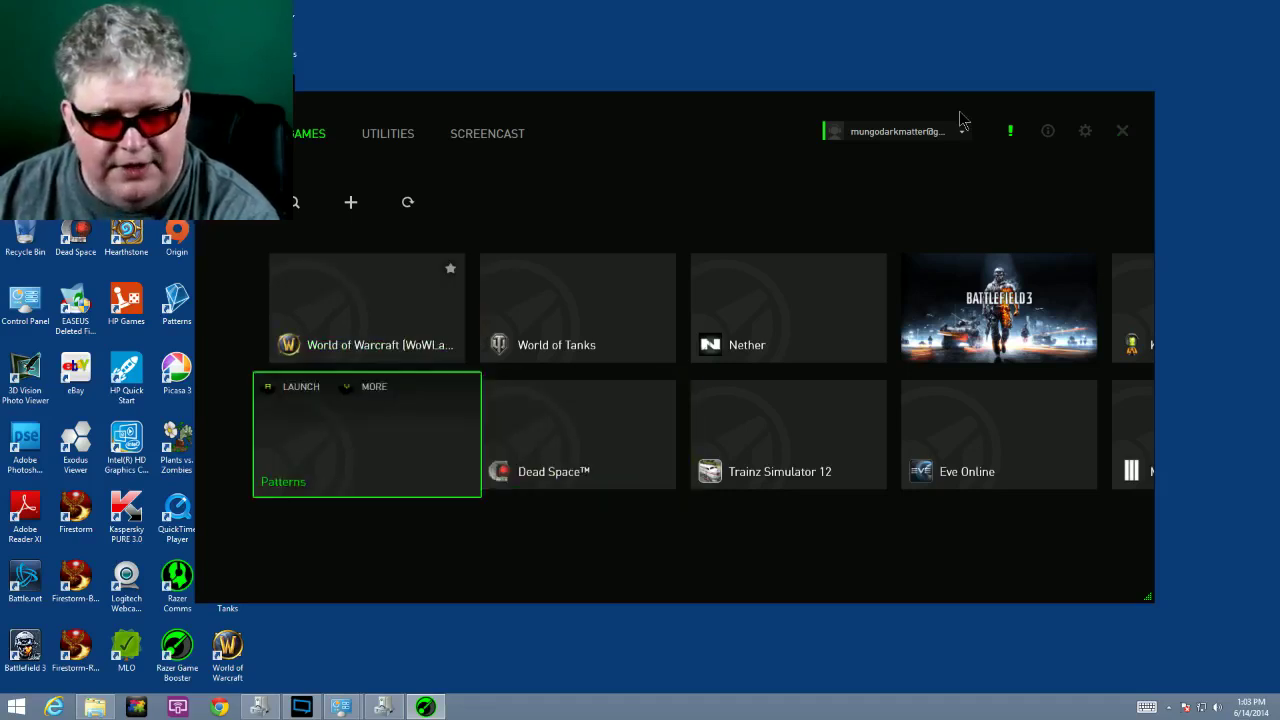
key(Up)
key(Right)
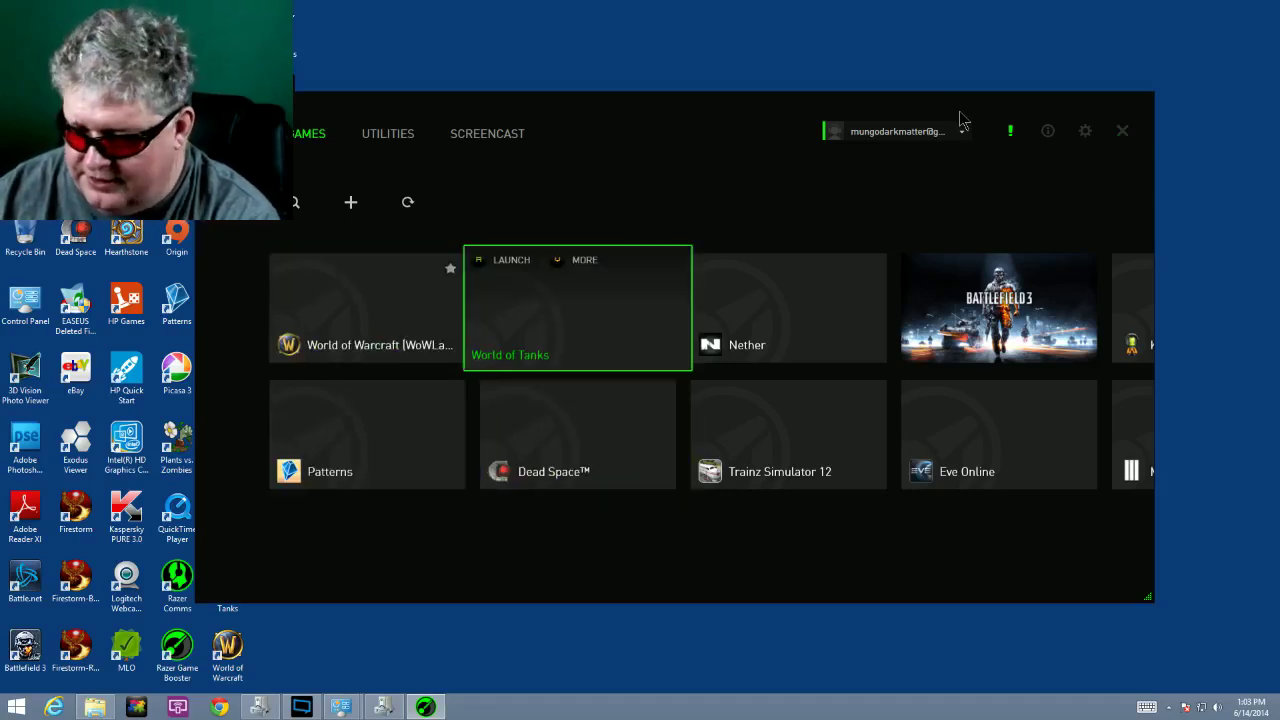
key(Right)
key(Left)
key(Left)
key(Right)
key(Right)
key(Right)
key(Down)
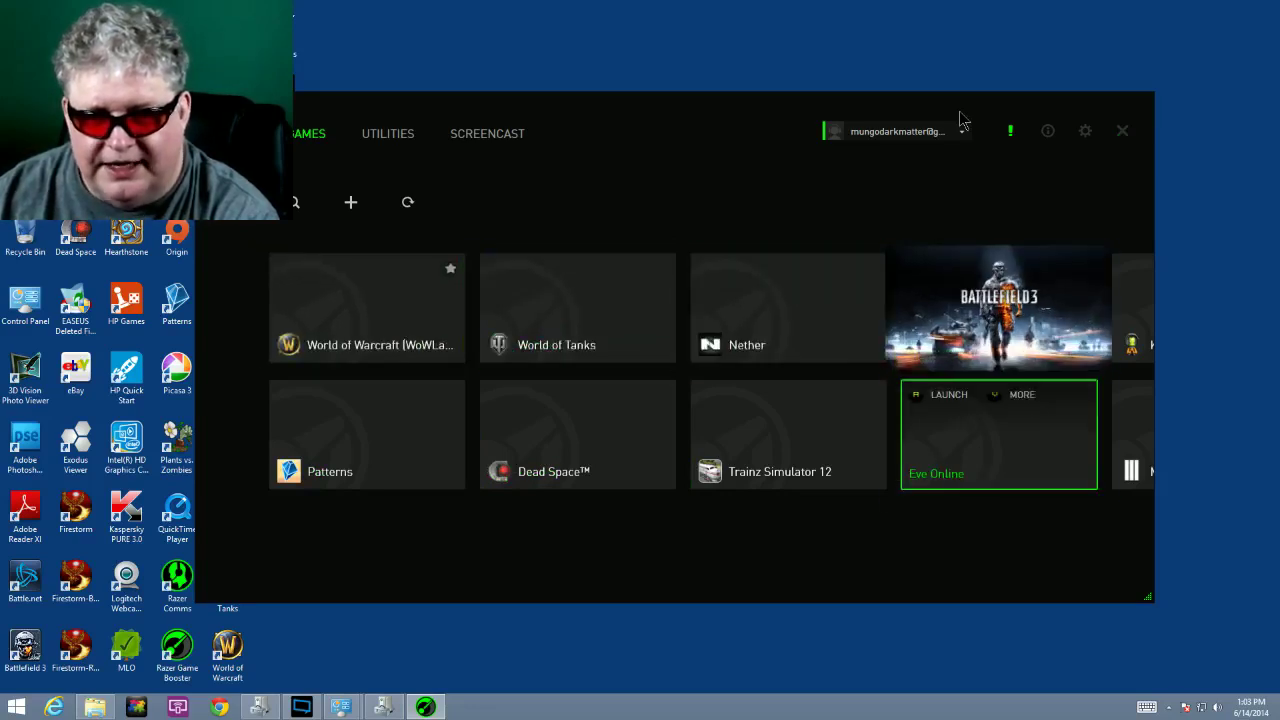
key(Left)
key(Left)
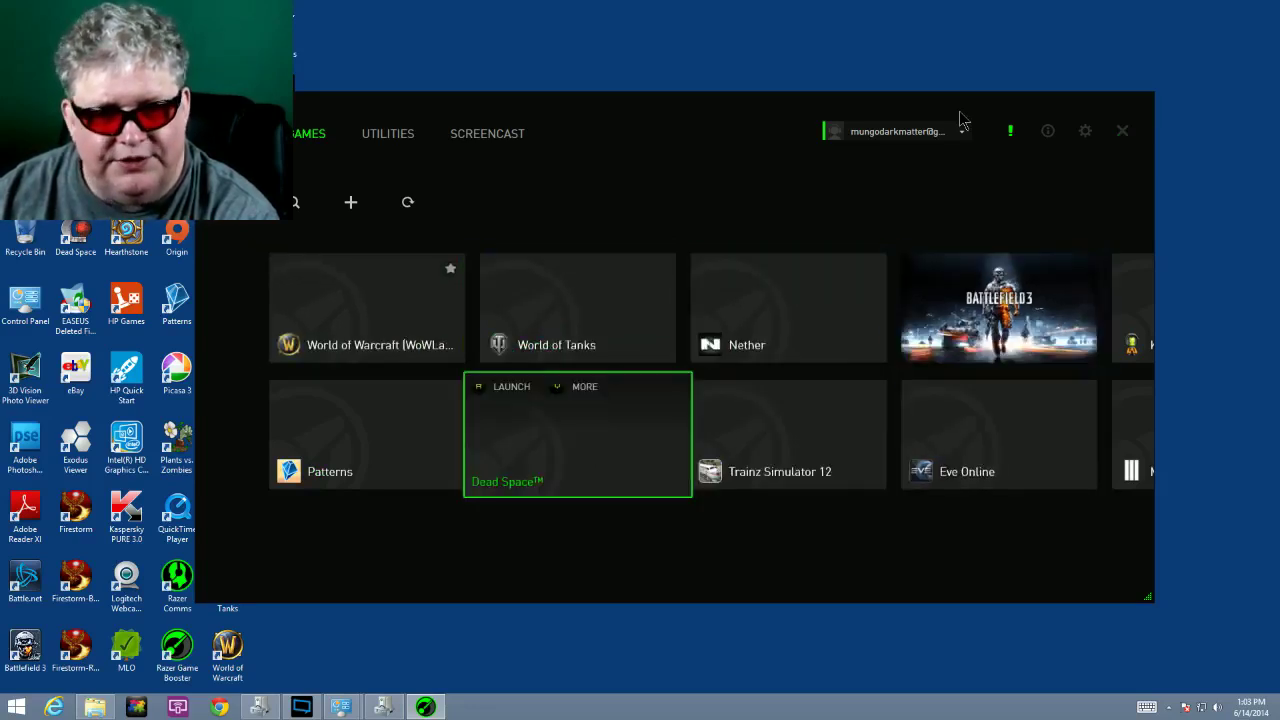
key(Up)
key(Down)
key(Right)
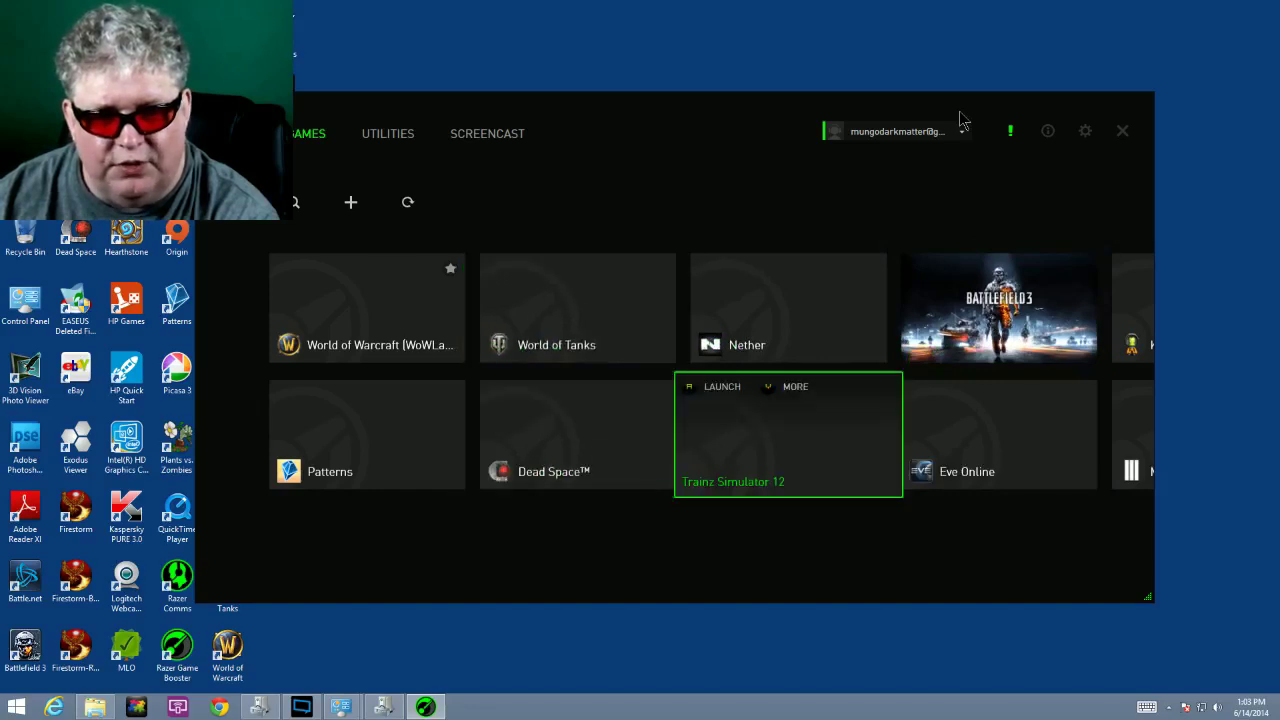
key(Left)
key(Up)
key(Left)
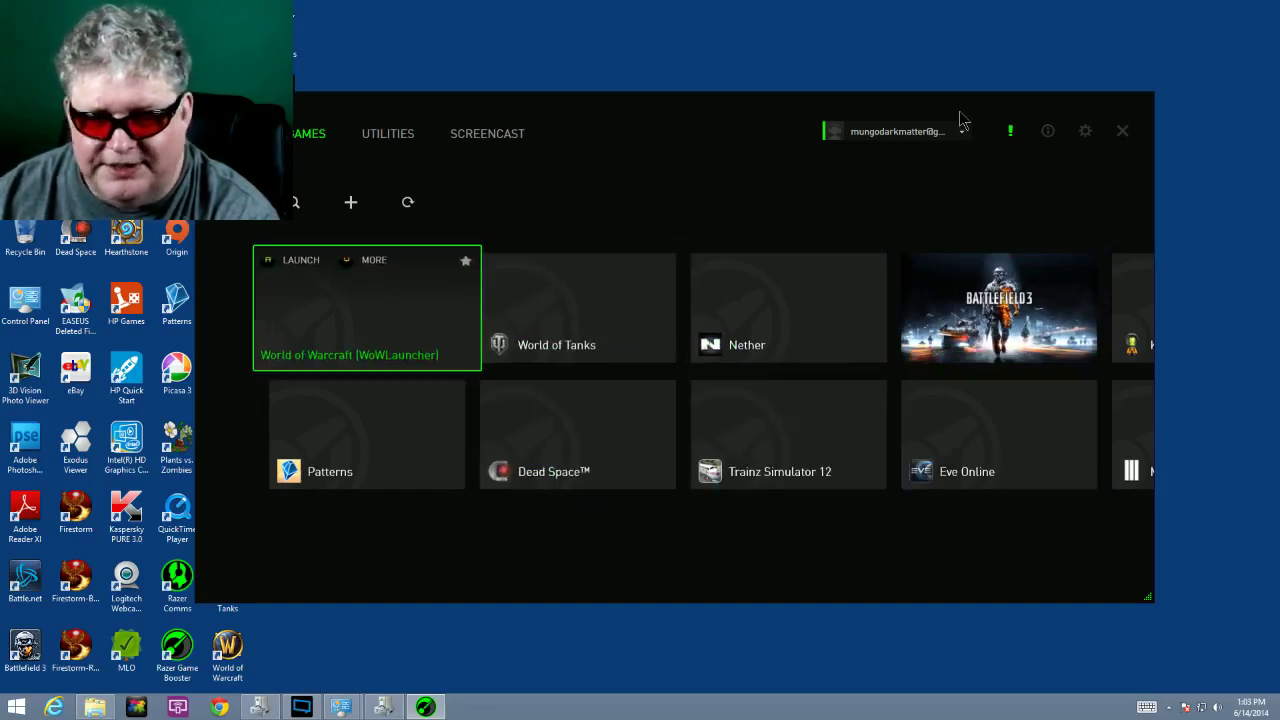
key(Right)
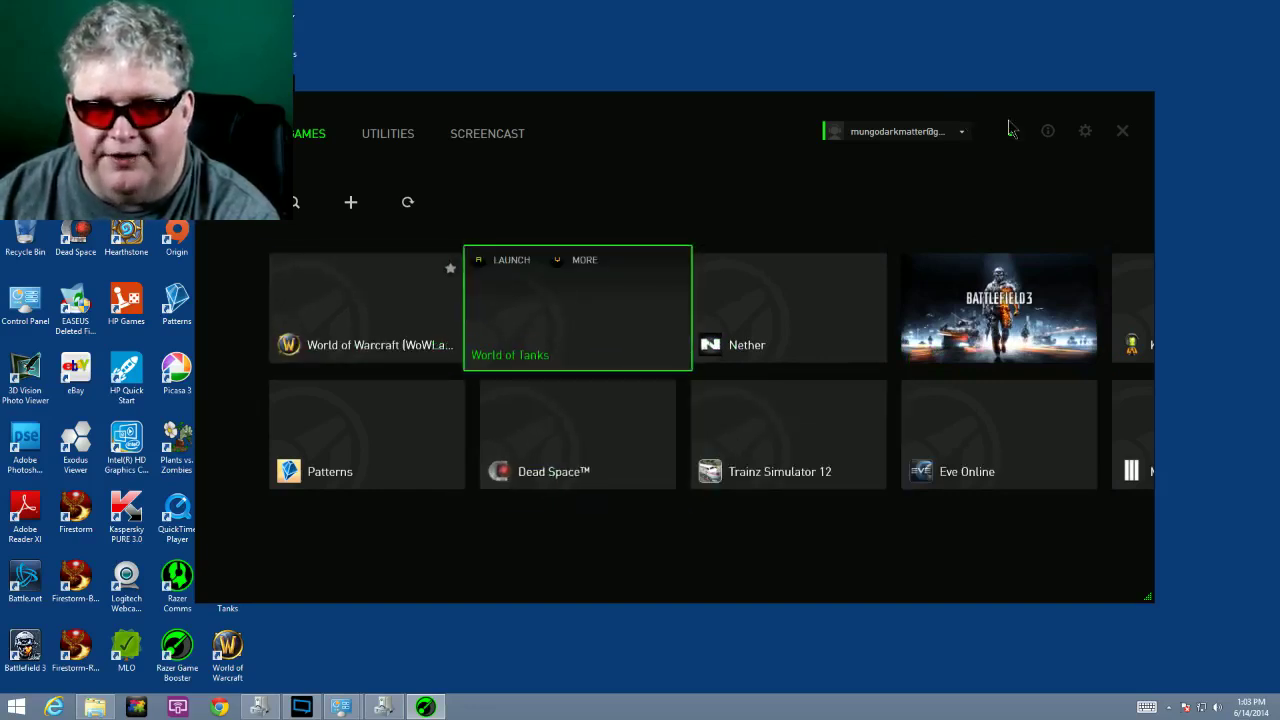